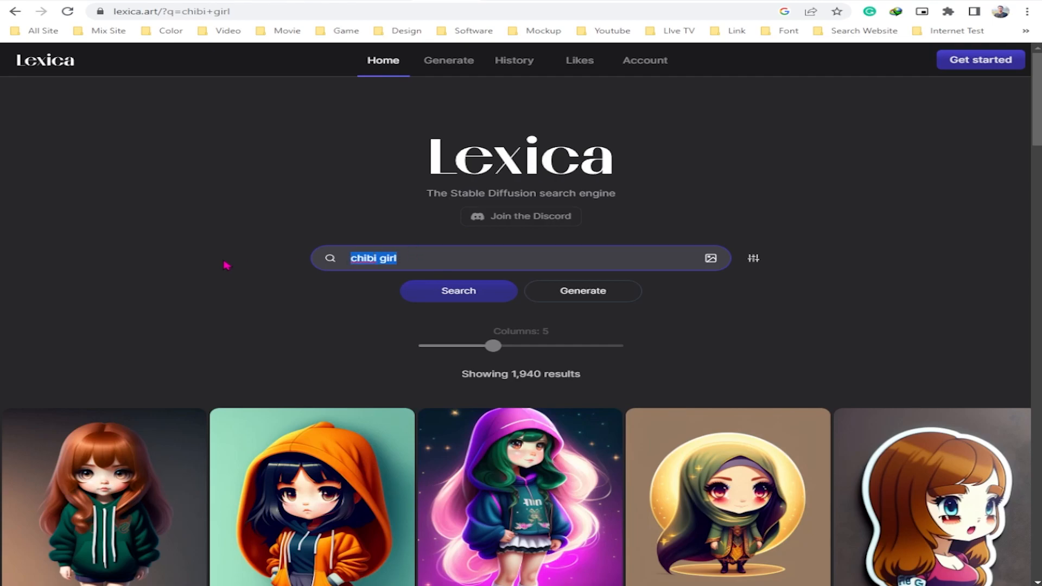
# Browse the chibi girl search results and open the image of the orange-haired girl in a black hoodie
pyautogui.moveTo(437, 257); pyautogui.dragTo(183, 281)
pyautogui.scroll(-8, 184, 284)
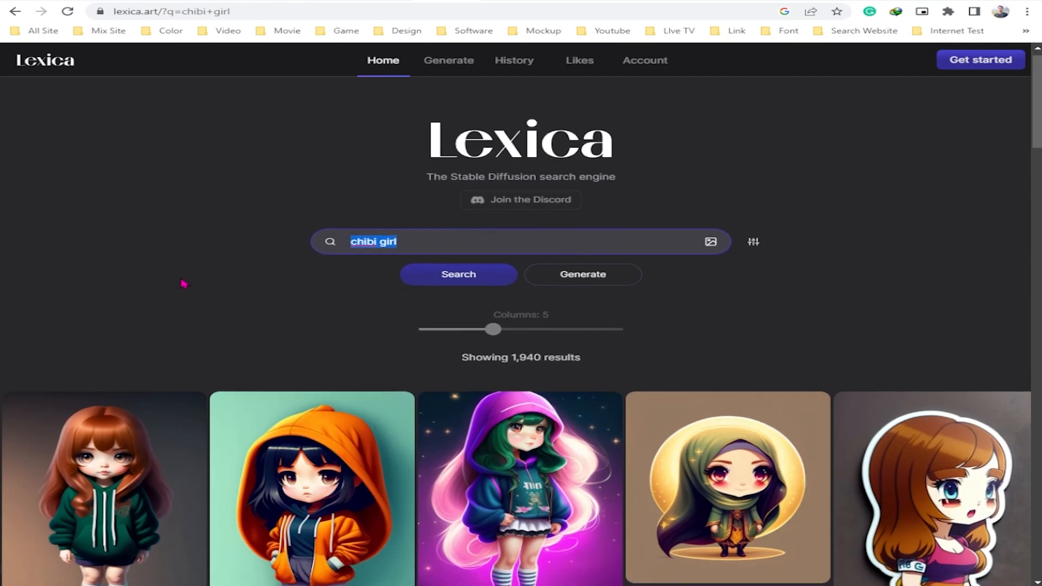
pyautogui.scroll(-13, 402, 395)
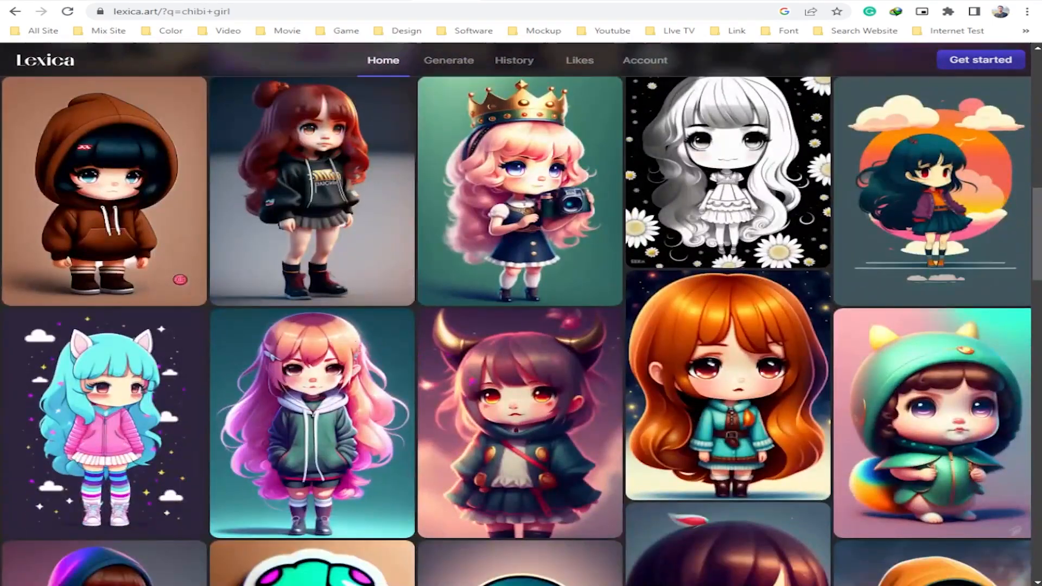
pyautogui.scroll(-14, 407, 375)
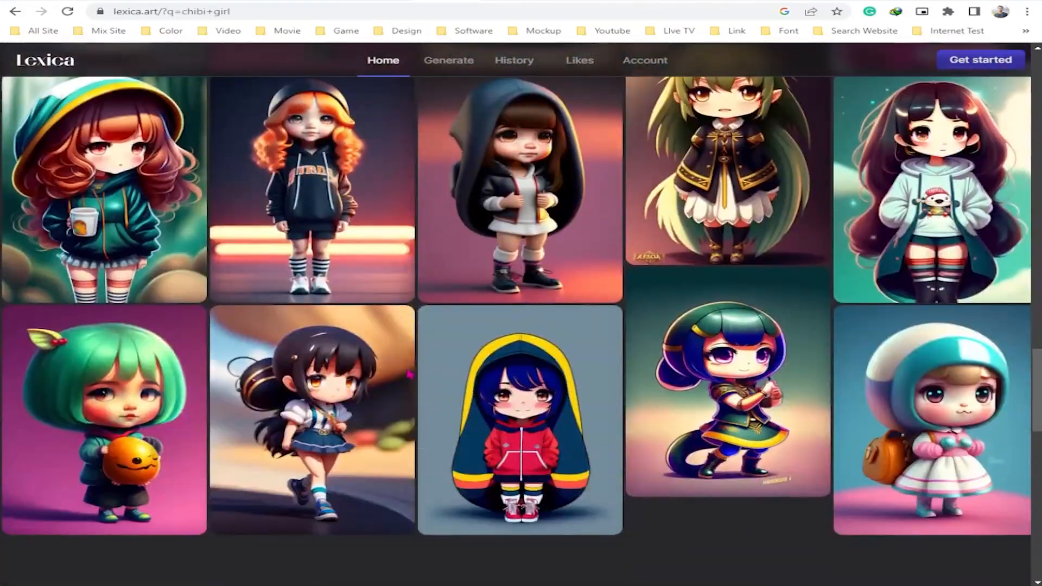
pyautogui.scroll(1, 308, 311)
pyautogui.click(320, 297)
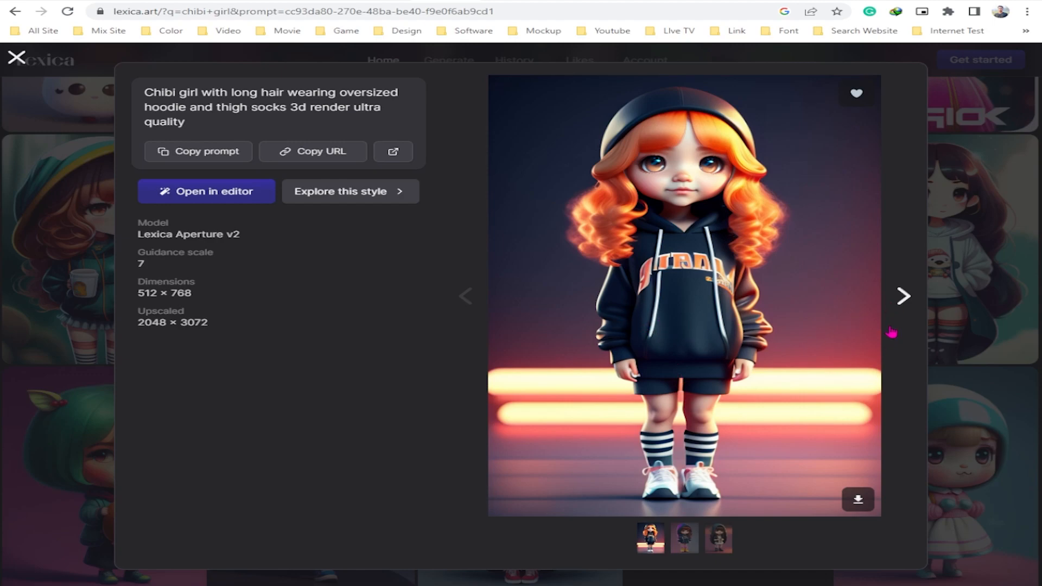
# Look through the image's variants, download the orange-haired girl version and close the image details
pyautogui.click(903, 297)
pyautogui.click(905, 297)
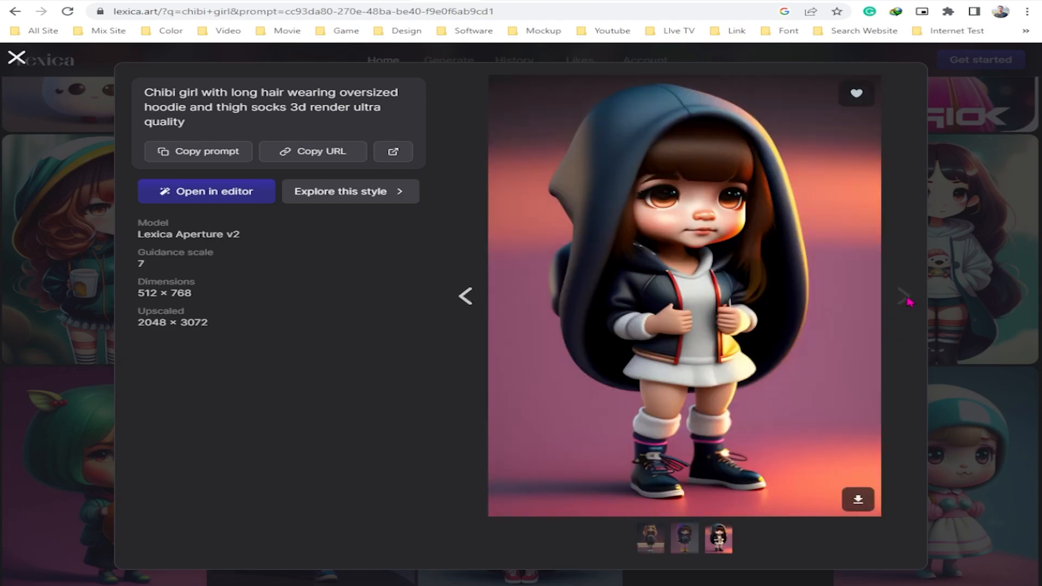
pyautogui.click(459, 298)
pyautogui.click(464, 300)
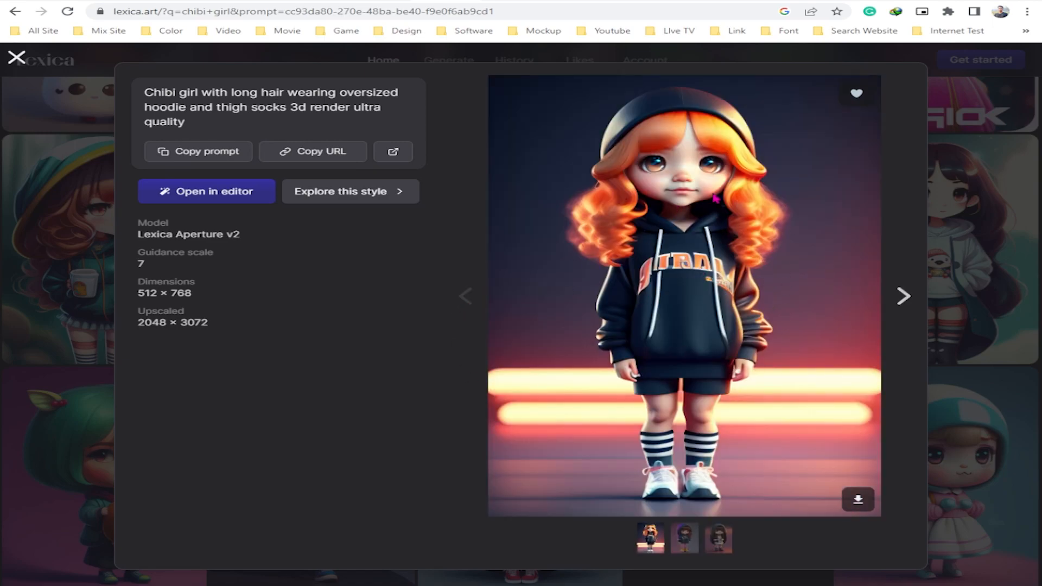
pyautogui.click(859, 500)
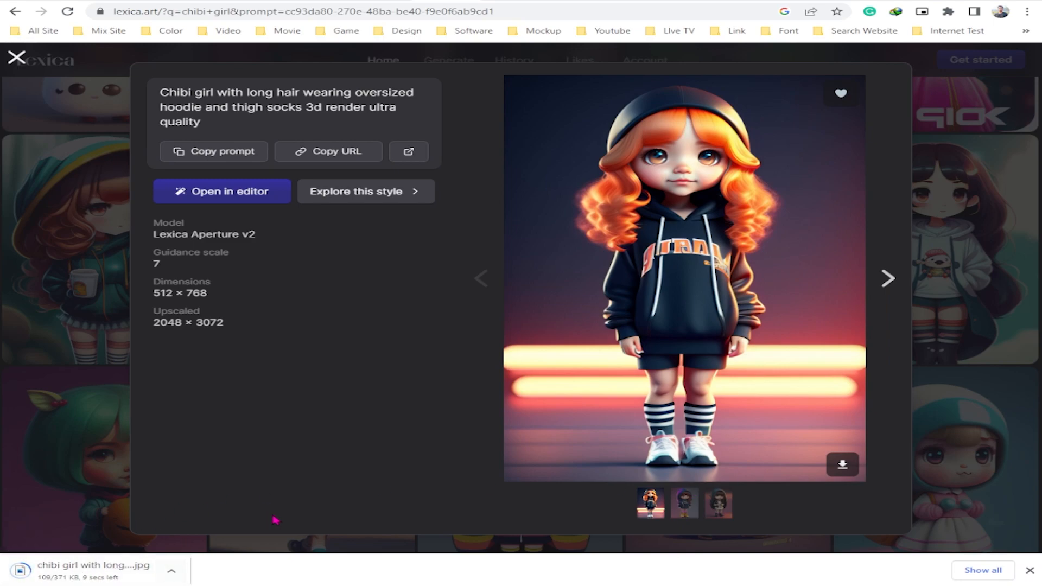
pyautogui.click(19, 62)
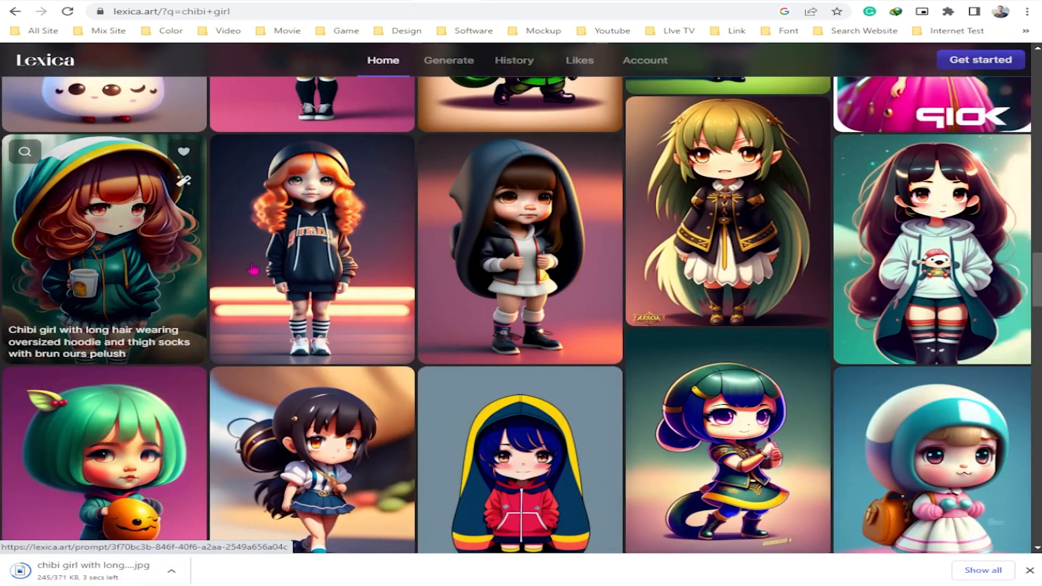
# Search Google for "did com" in a new browser tab, and enter the D-ID studio through the site's free trial
pyautogui.hotkey('ctrl', 't')
pyautogui.click(246, 11)
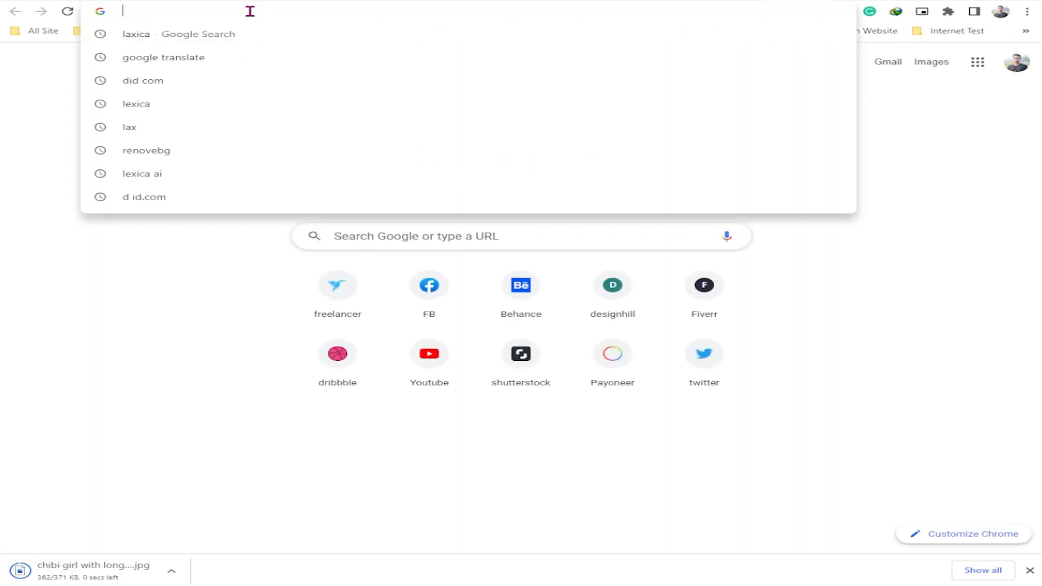
pyautogui.write('did com')
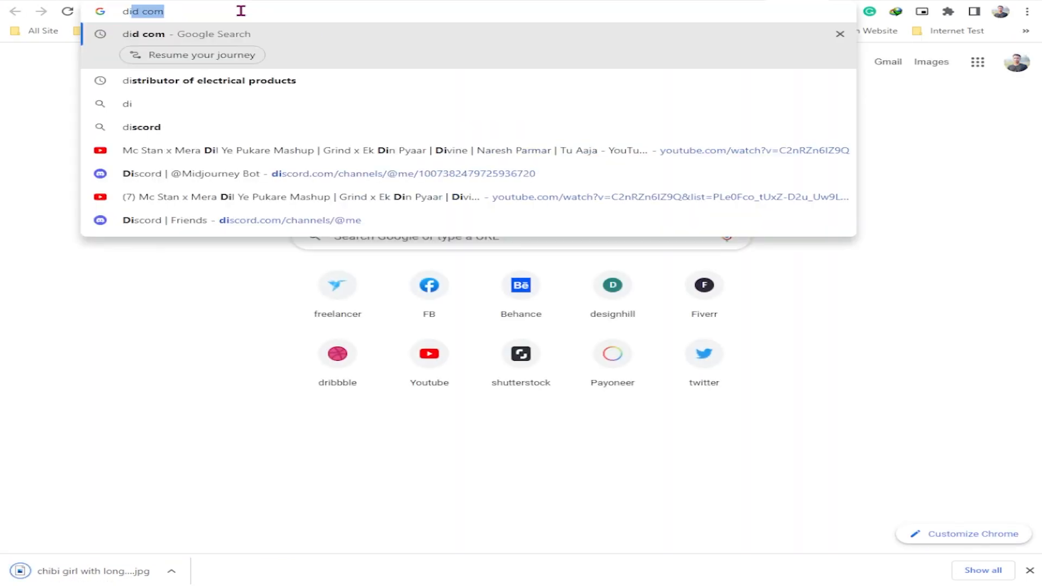
pyautogui.press('Return')
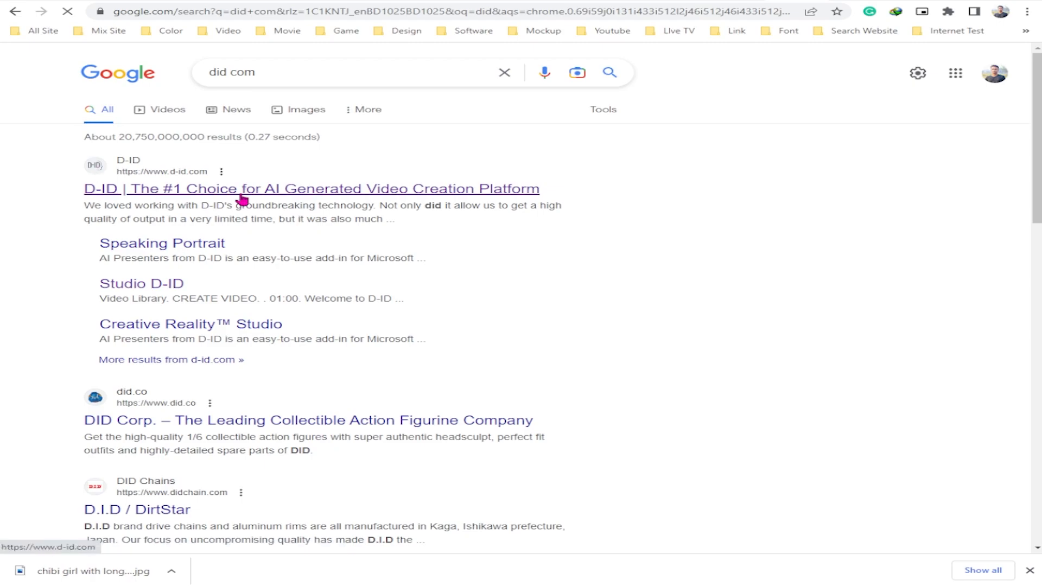
pyautogui.click(241, 192)
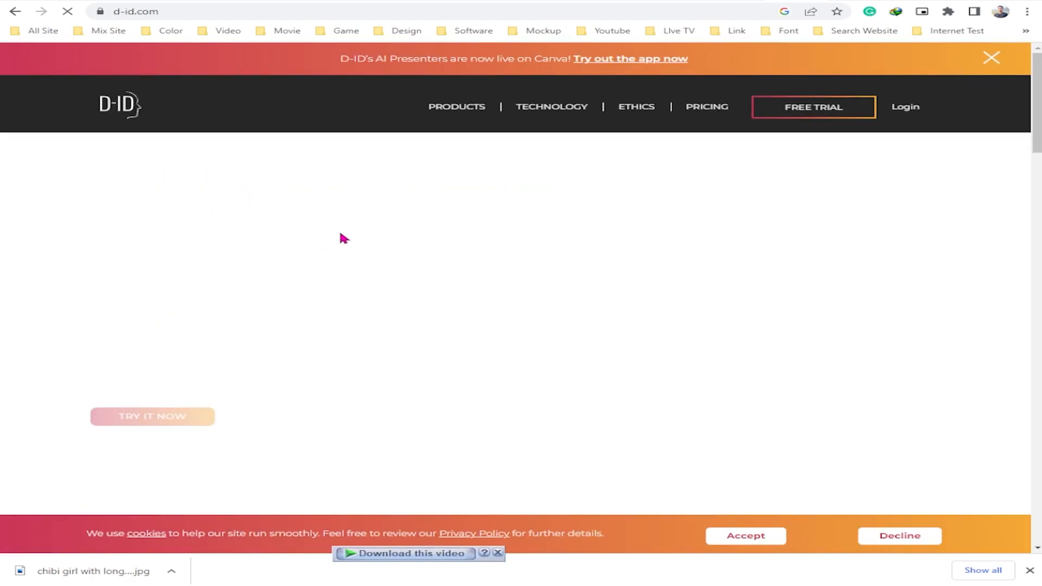
pyautogui.click(819, 111)
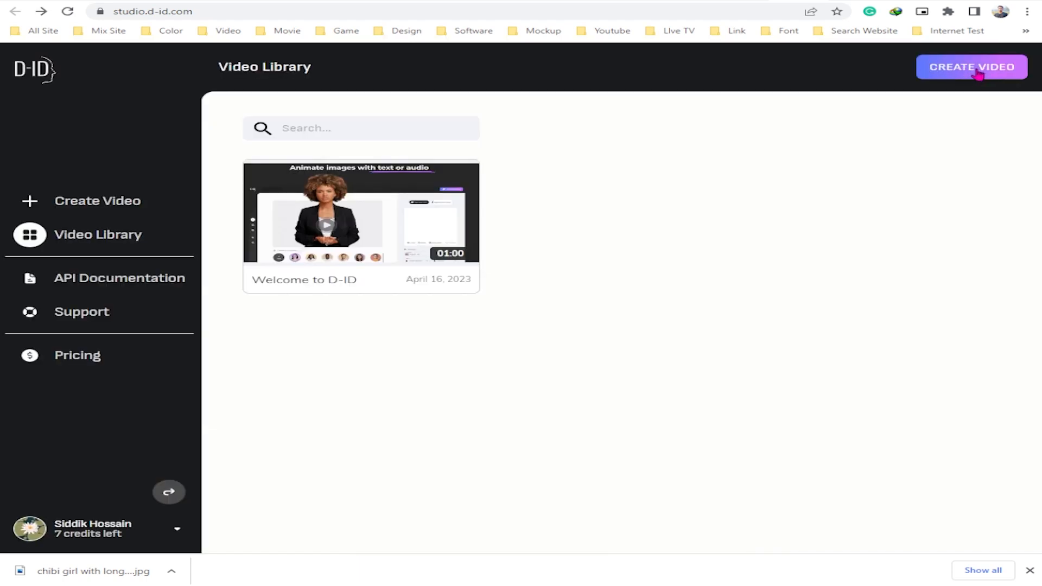
# Start a new video and add the downloaded chibi girl image as its presenter
pyautogui.click(978, 74)
pyautogui.scroll(-2, 415, 461)
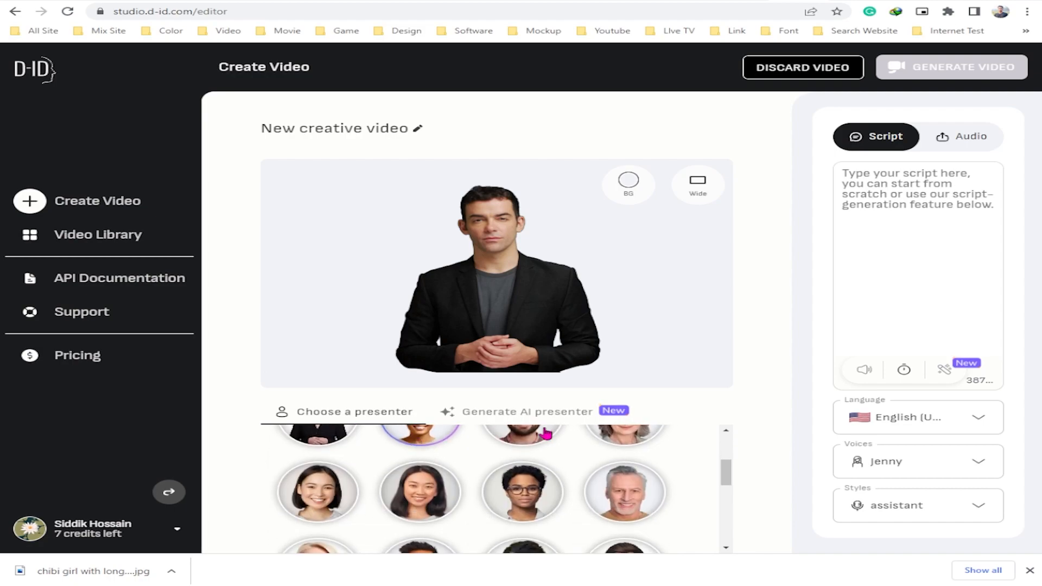
pyautogui.scroll(-2, 505, 496)
pyautogui.scroll(4, 547, 508)
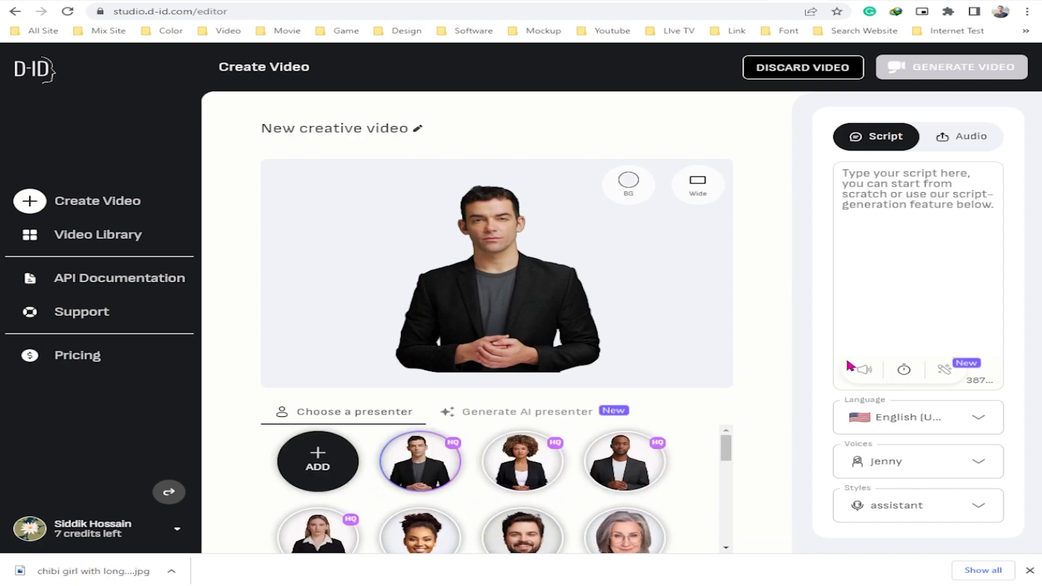
pyautogui.click(321, 463)
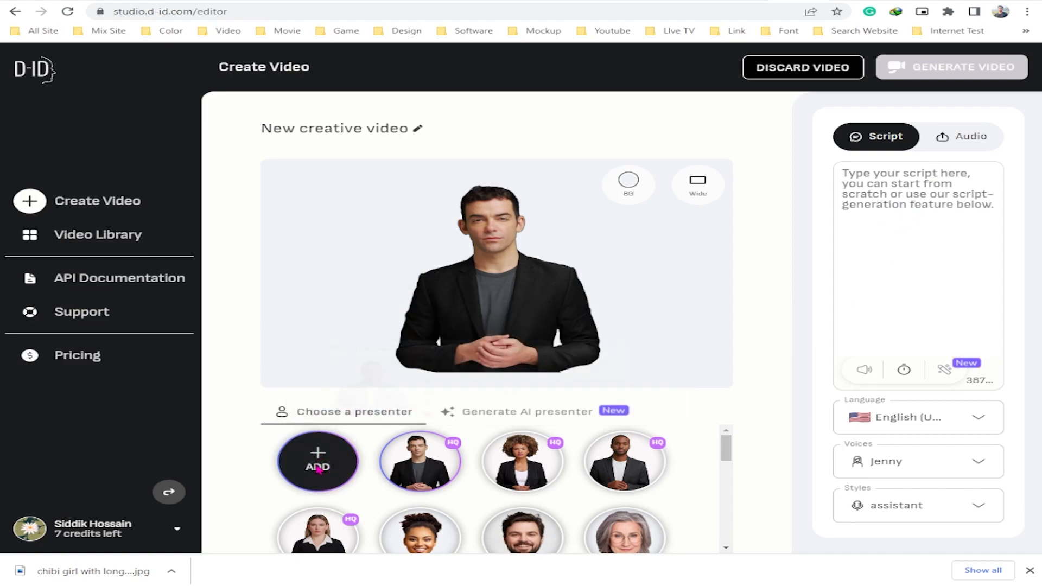
pyautogui.press('Escape')
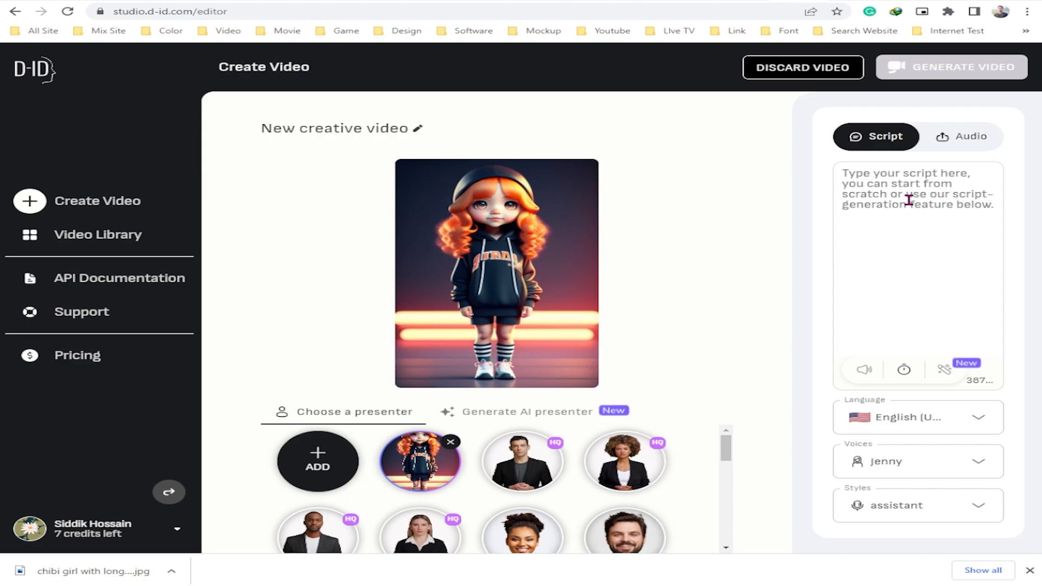
# Paste the copied Bangla text as the video script and set its language to Bangla (Bangladesh)
pyautogui.rightClick(938, 176)
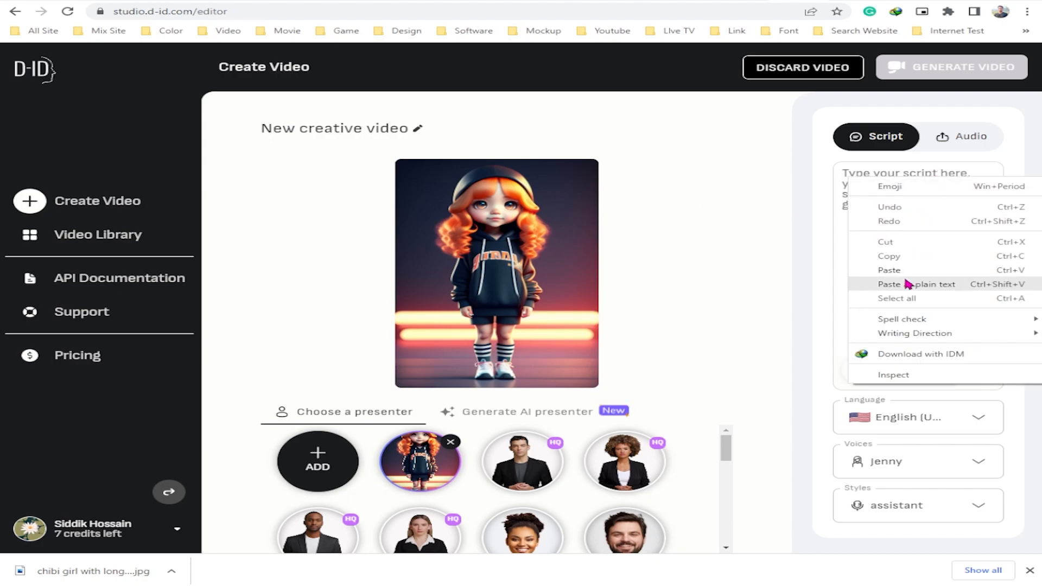
pyautogui.click(864, 284)
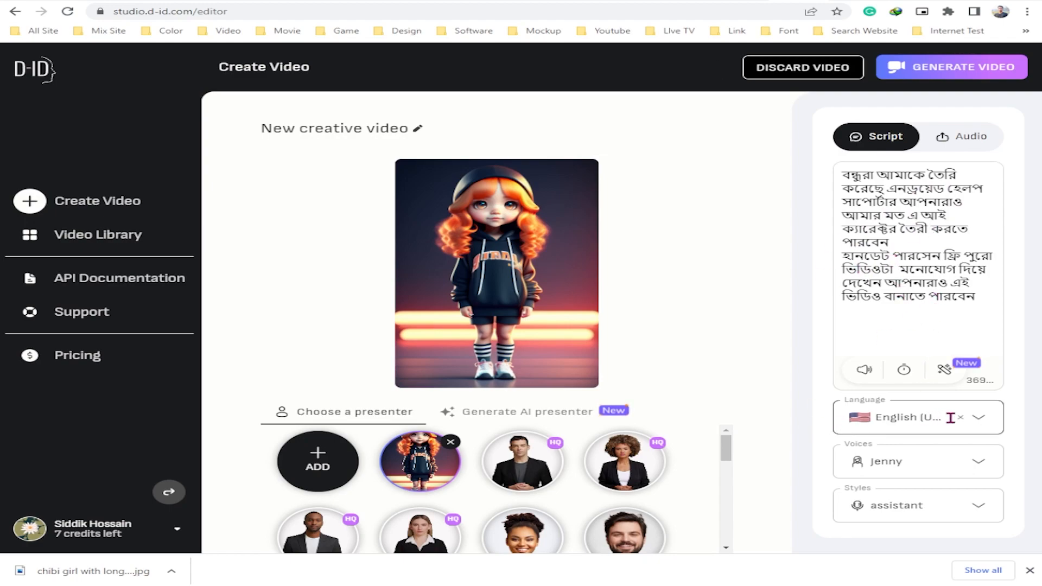
pyautogui.click(974, 423)
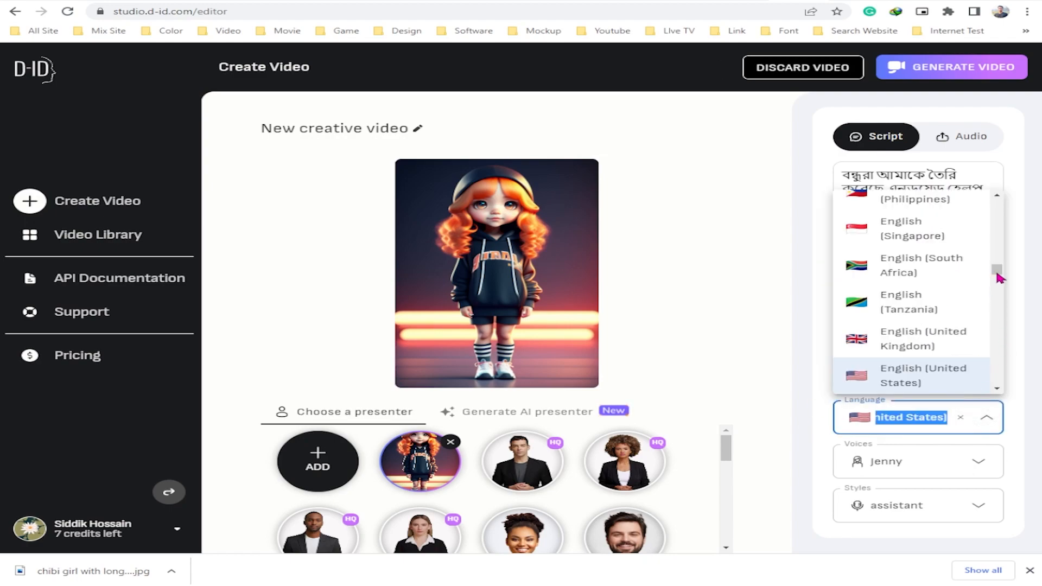
pyautogui.moveTo(998, 274); pyautogui.dragTo(998, 231)
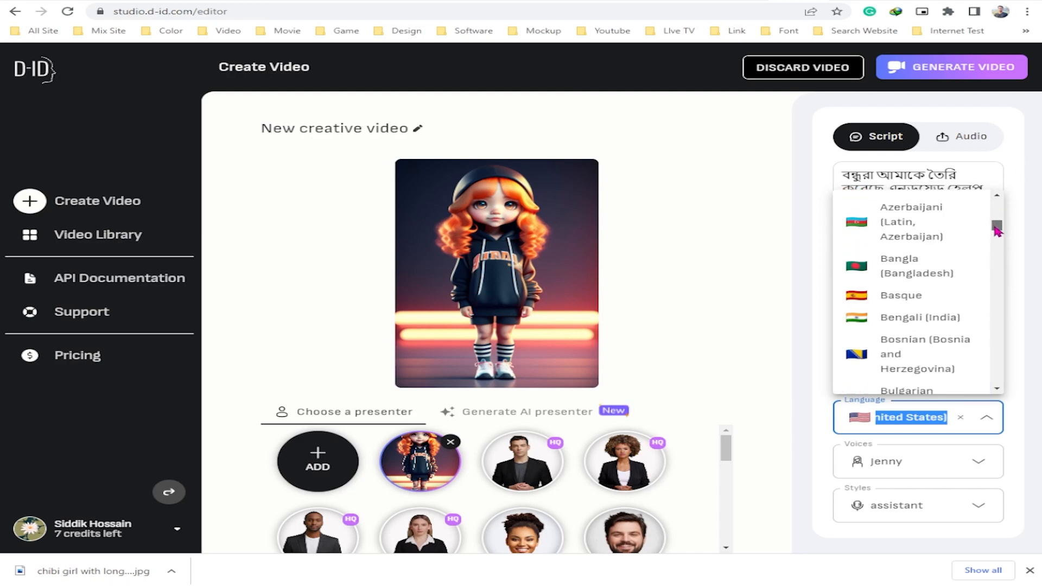
pyautogui.click(914, 277)
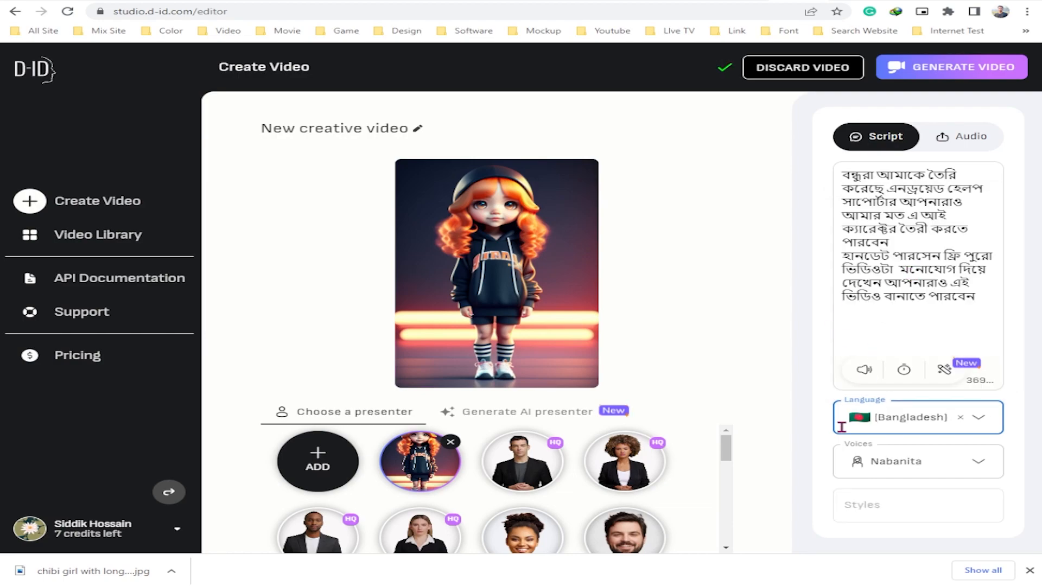
# Choose the female voice Nabanita for the script and generate the video
pyautogui.click(981, 462)
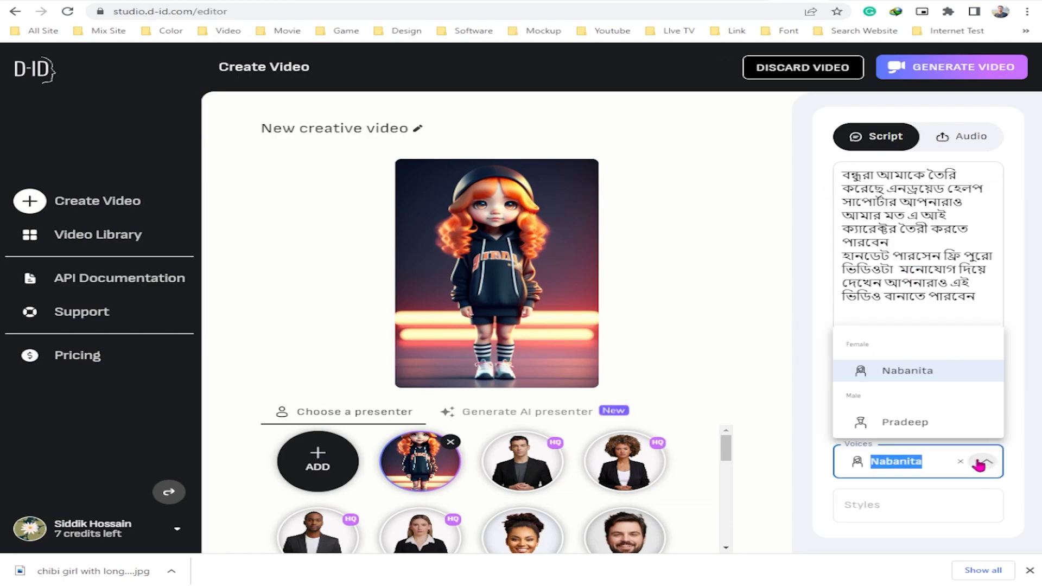
pyautogui.click(894, 376)
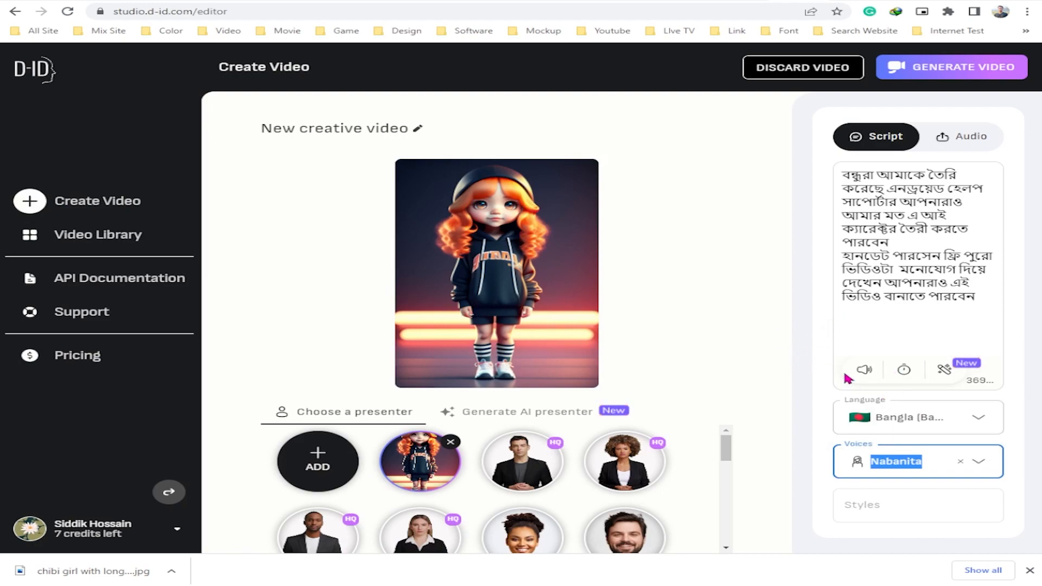
pyautogui.click(983, 76)
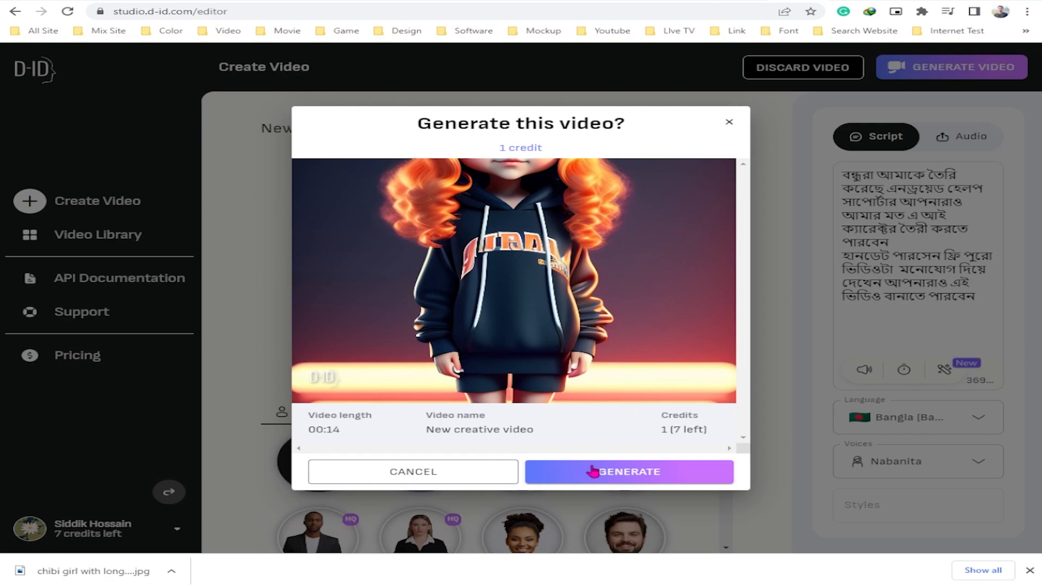
pyautogui.click(624, 474)
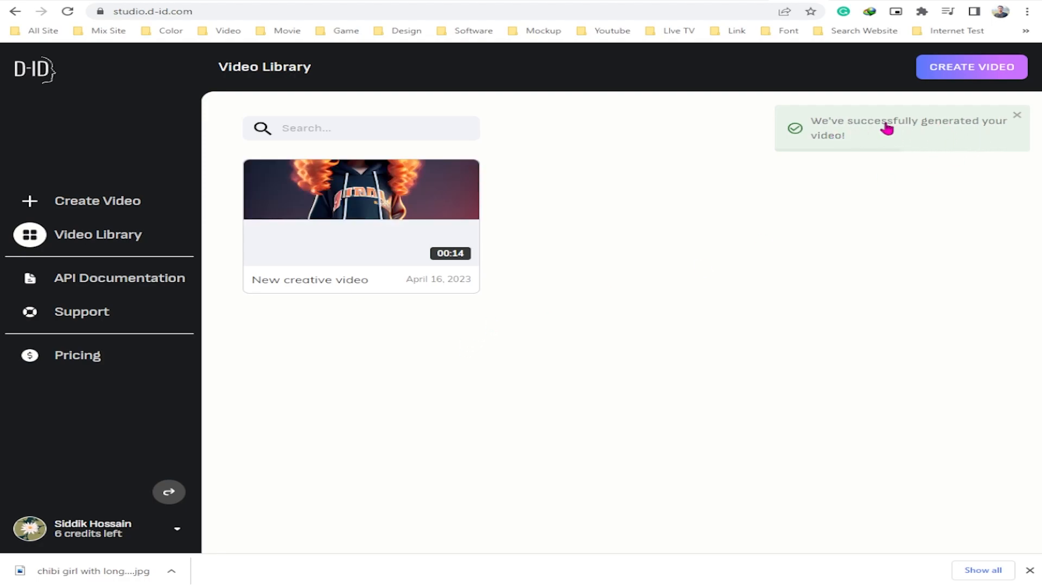
# Open the generated "New creative video" from the video library and download it
pyautogui.moveTo(430, 216)
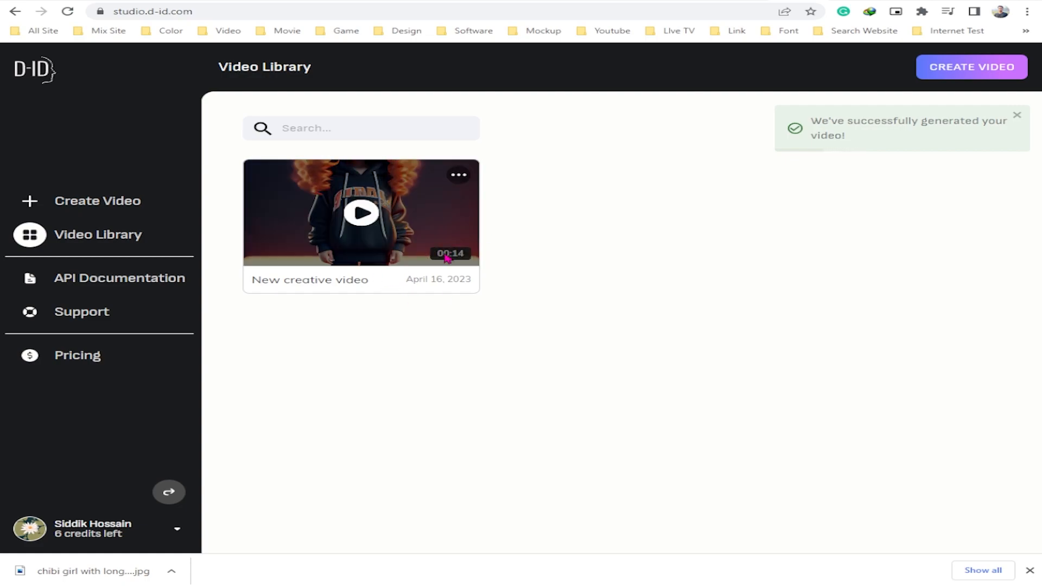
pyautogui.click(363, 214)
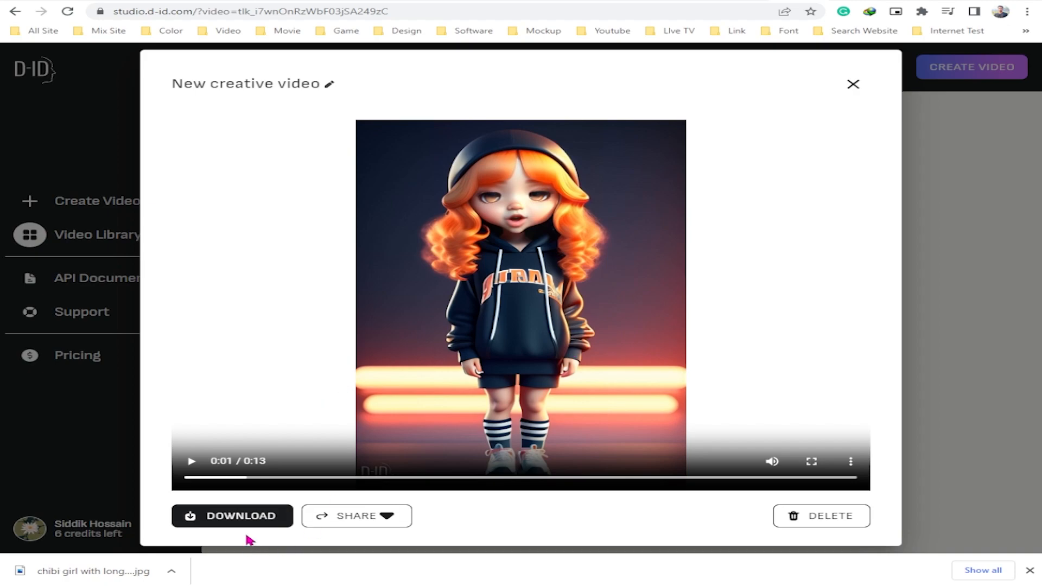
pyautogui.click(242, 517)
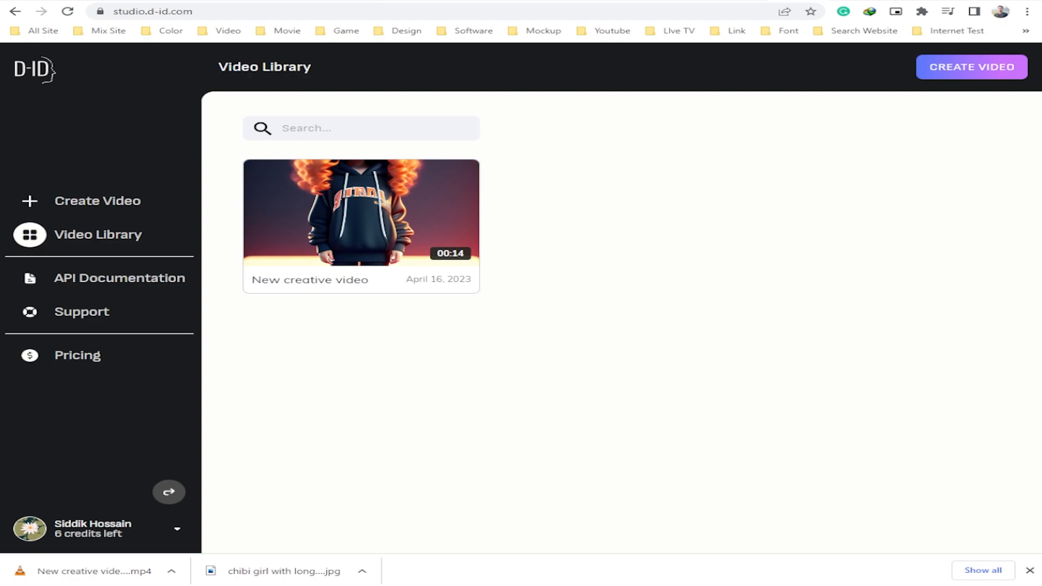
# Switch to the remove.bg upload page and upload the chibi girl image for background removal
pyautogui.click(342, 2)
pyautogui.click(326, 2)
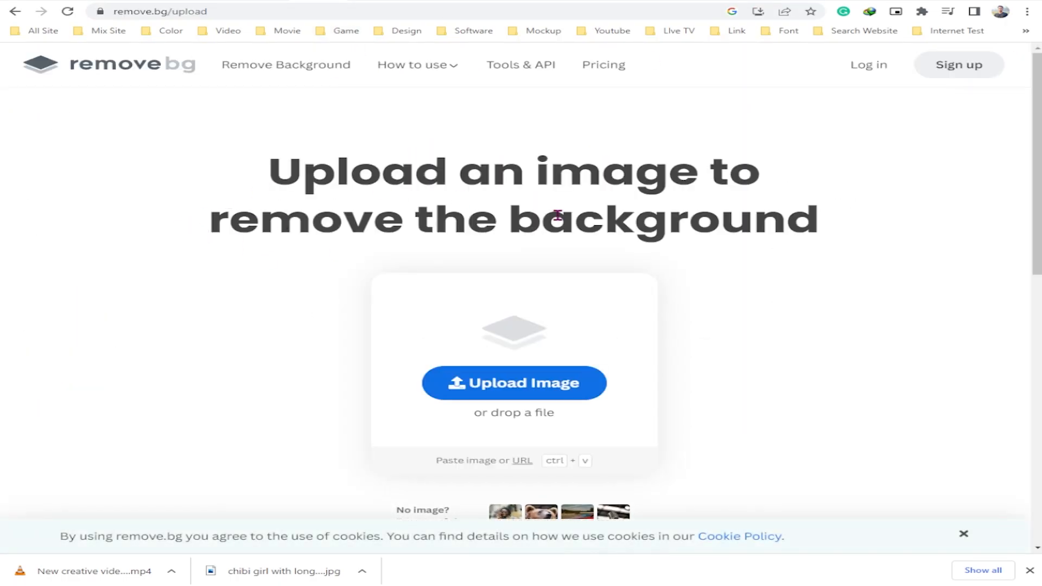
pyautogui.hotkey('ctrl', 'l')
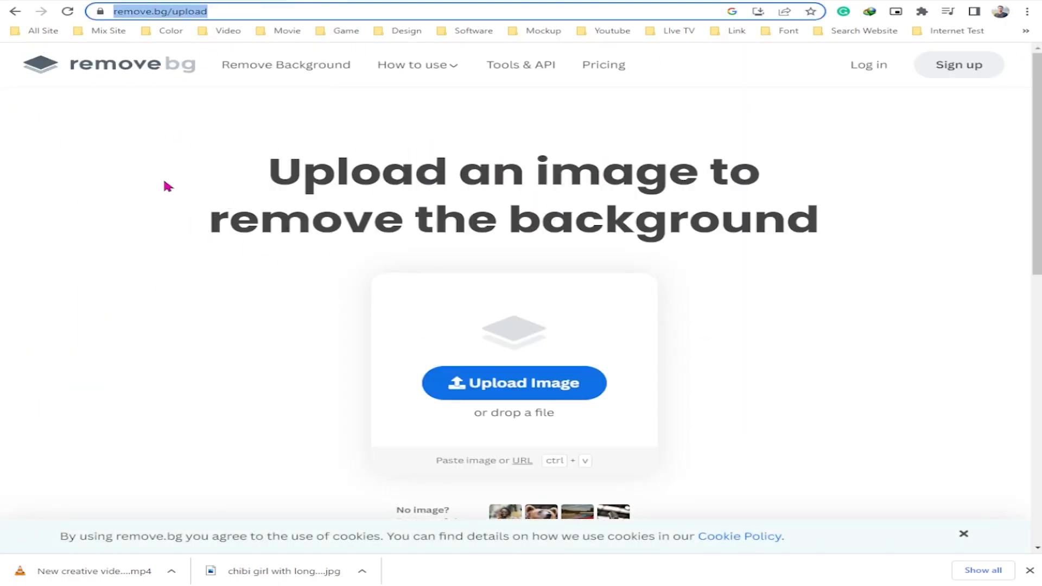
pyautogui.click(505, 384)
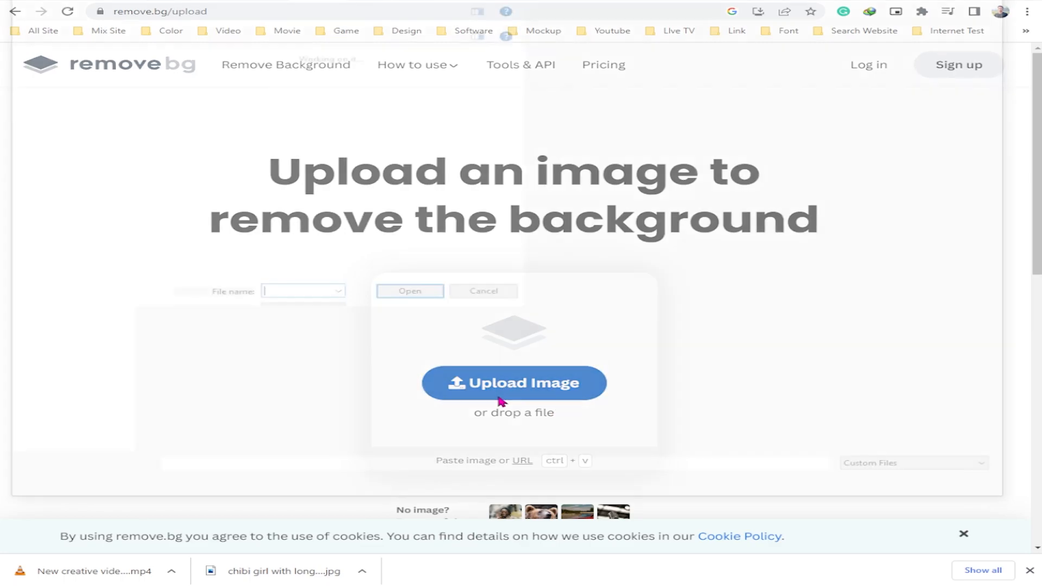
pyautogui.doubleClick(202, 96)
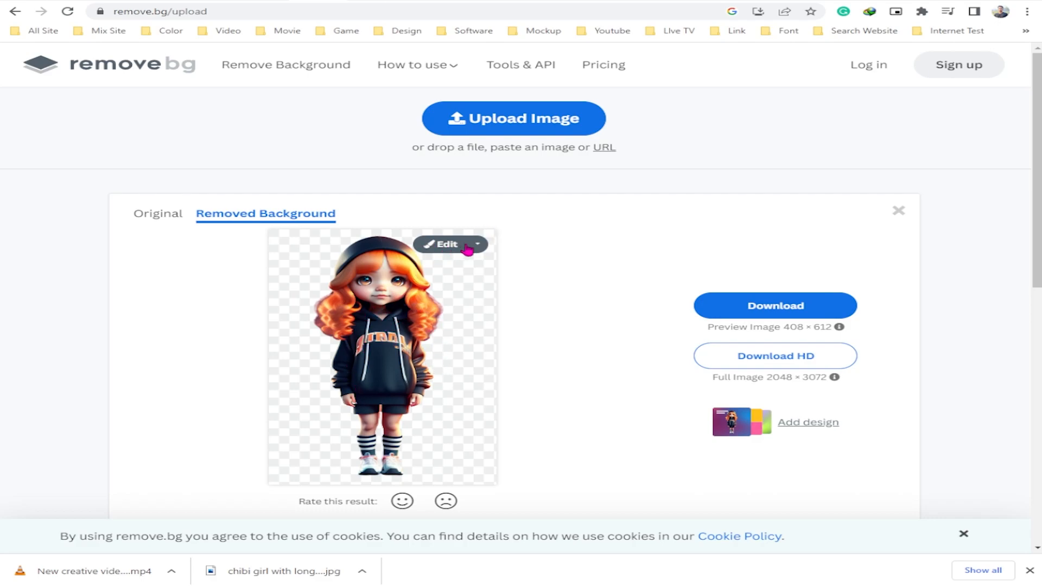
# Edit the cutout's background and apply a custom bright green colour, about #00f576, behind the chibi girl
pyautogui.click(449, 246)
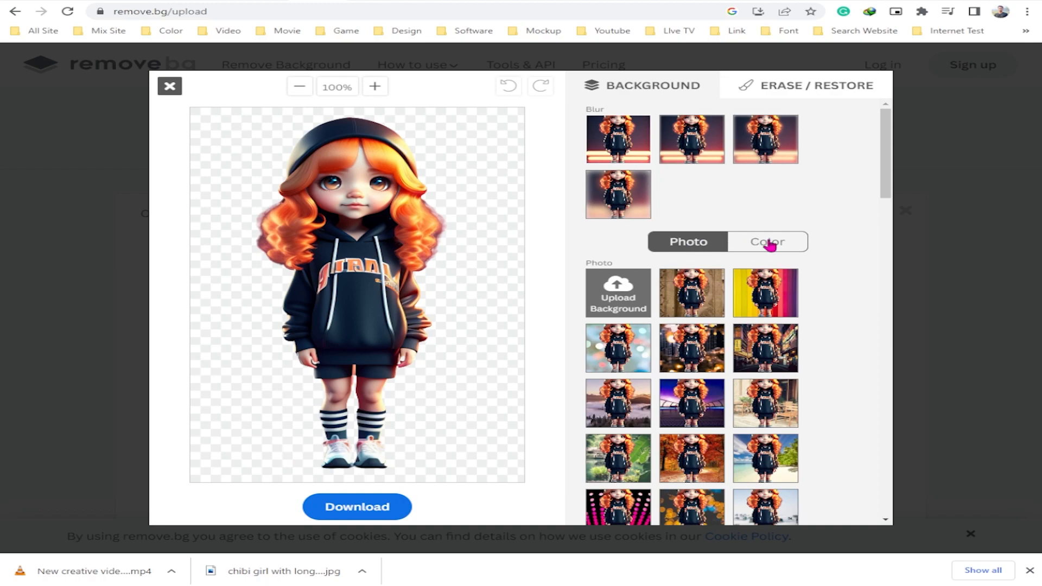
pyautogui.click(771, 246)
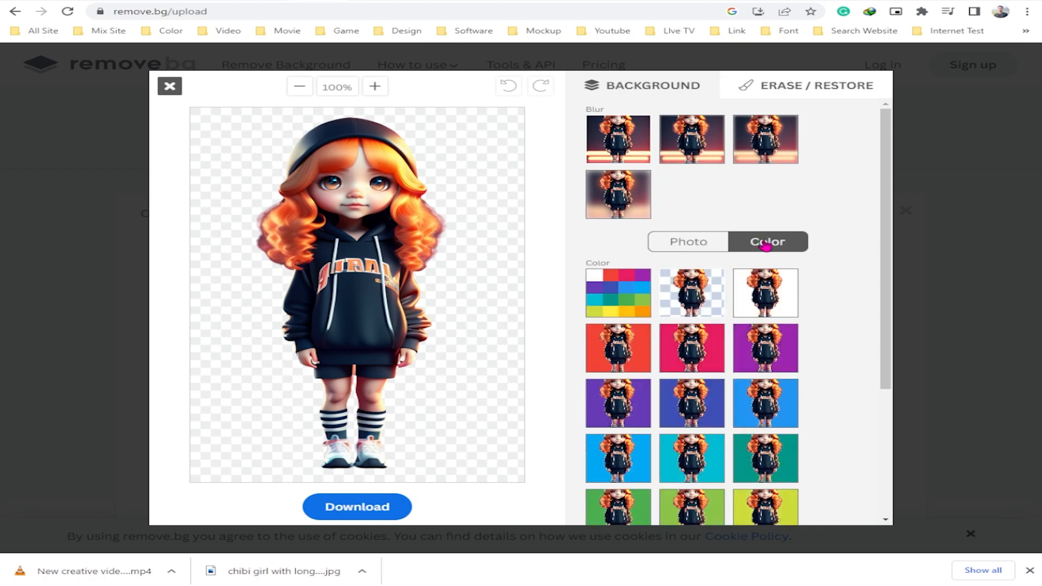
pyautogui.click(626, 298)
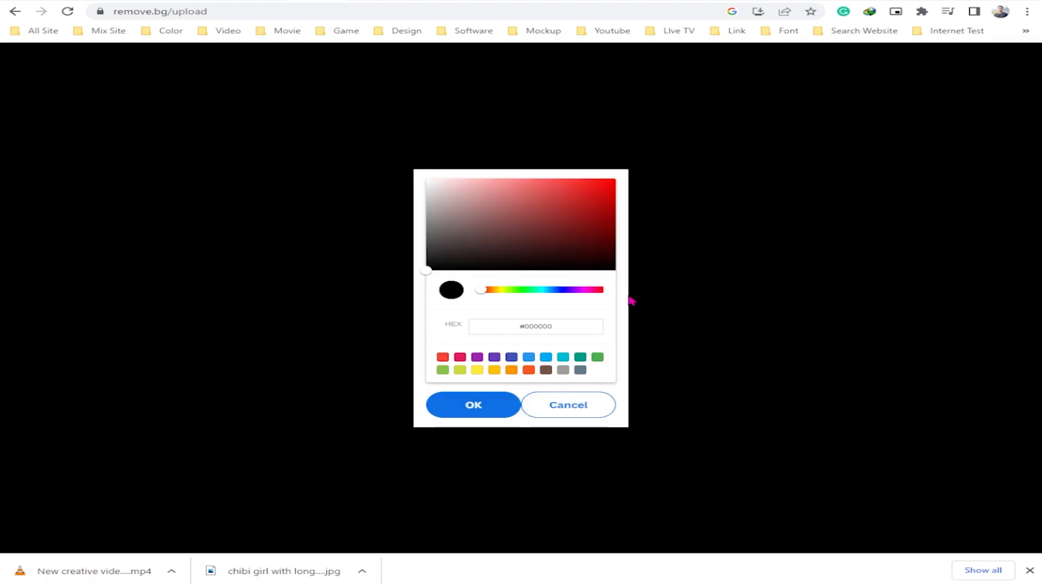
pyautogui.click(535, 292)
pyautogui.moveTo(562, 228); pyautogui.dragTo(629, 194)
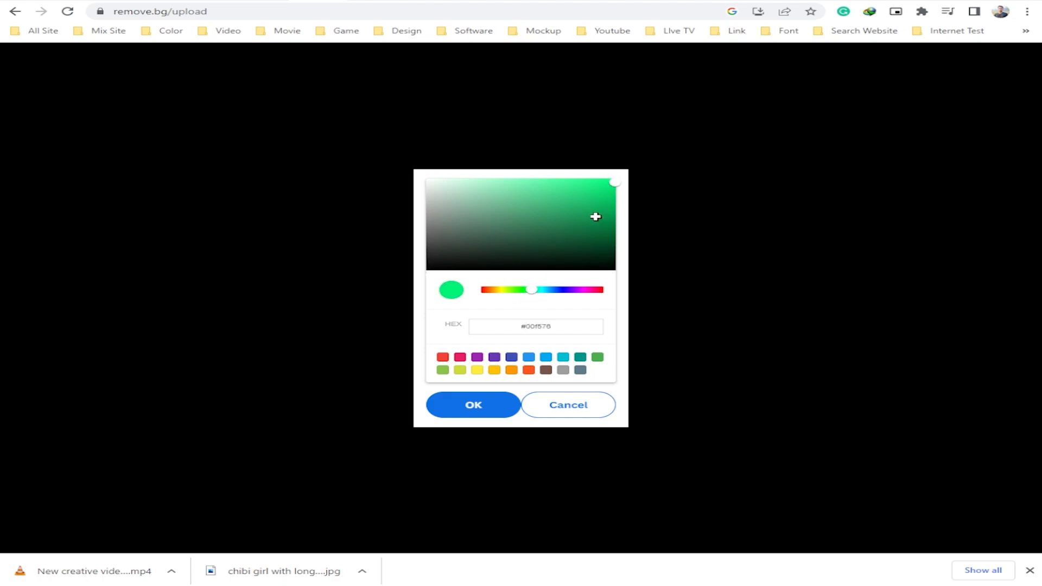
pyautogui.click(474, 411)
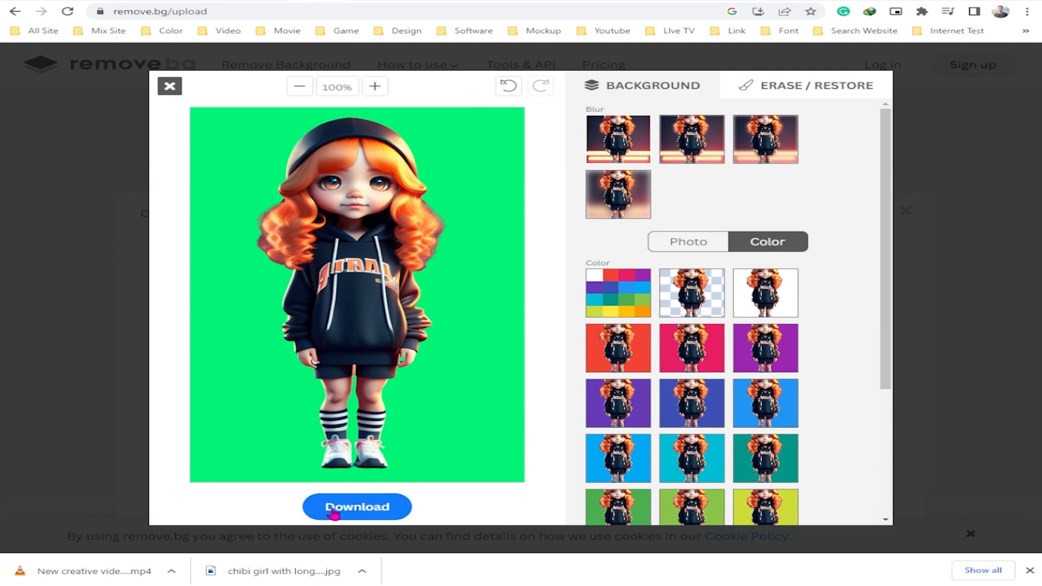
# Download the green-background chibi girl image and show the downloaded PNG in its folder
pyautogui.click(351, 508)
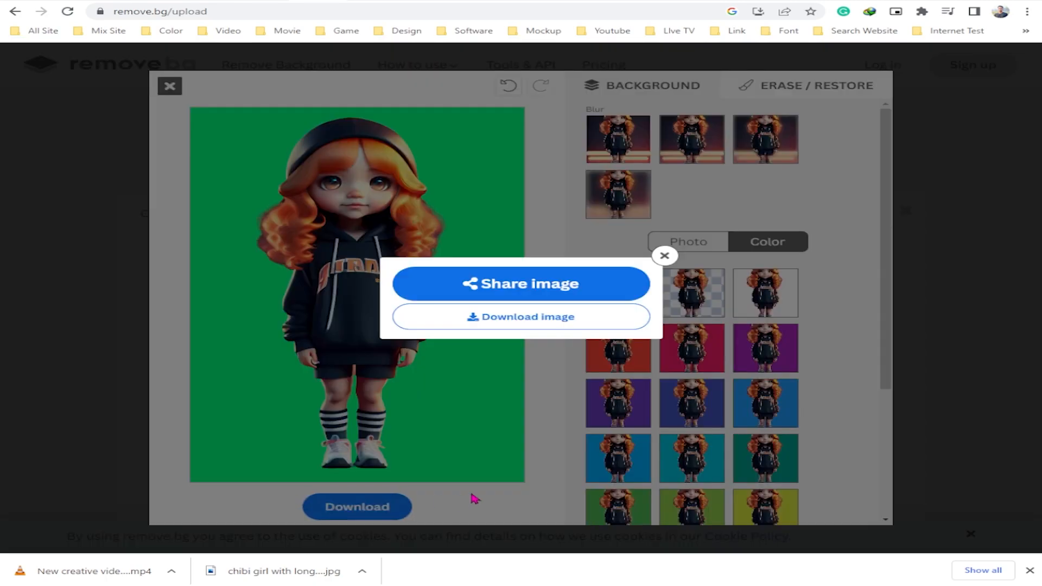
pyautogui.click(496, 320)
pyautogui.click(665, 257)
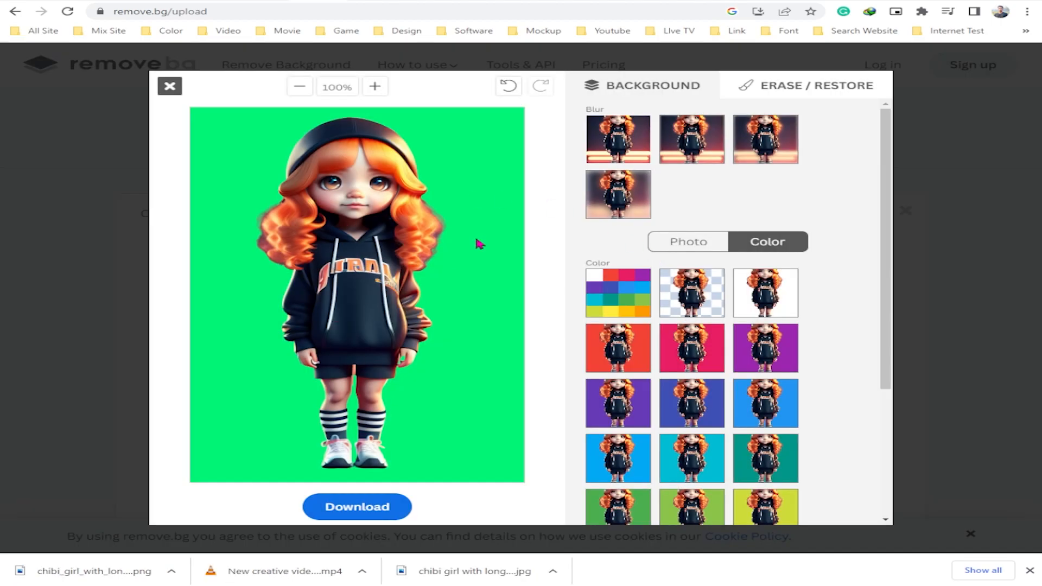
pyautogui.click(172, 571)
pyautogui.click(212, 497)
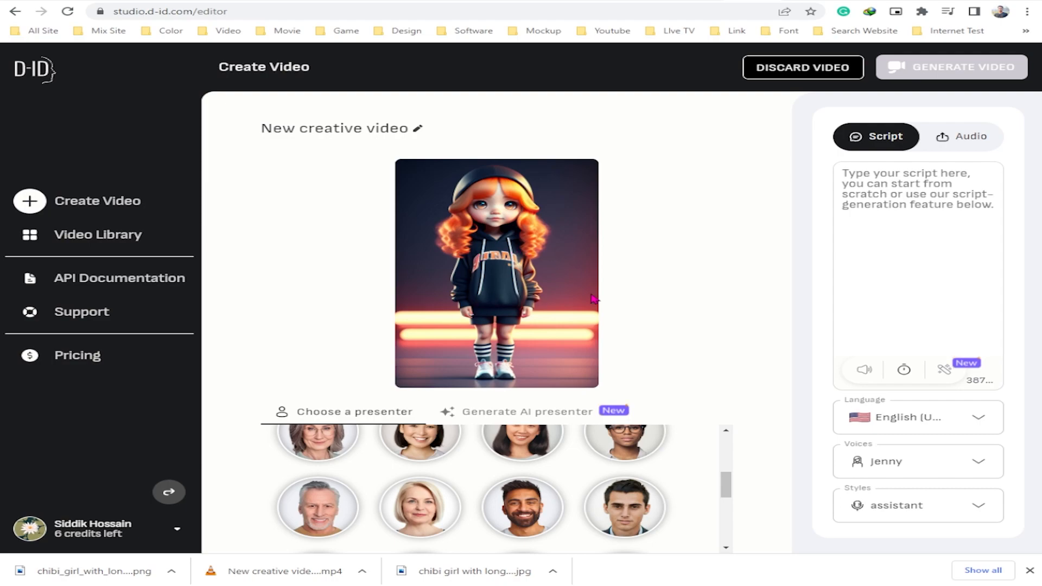
# Switch to the D-ID video editor and pick a presenter further down the presenter list
pyautogui.scroll(-2, 420, 499)
pyautogui.click(445, 515)
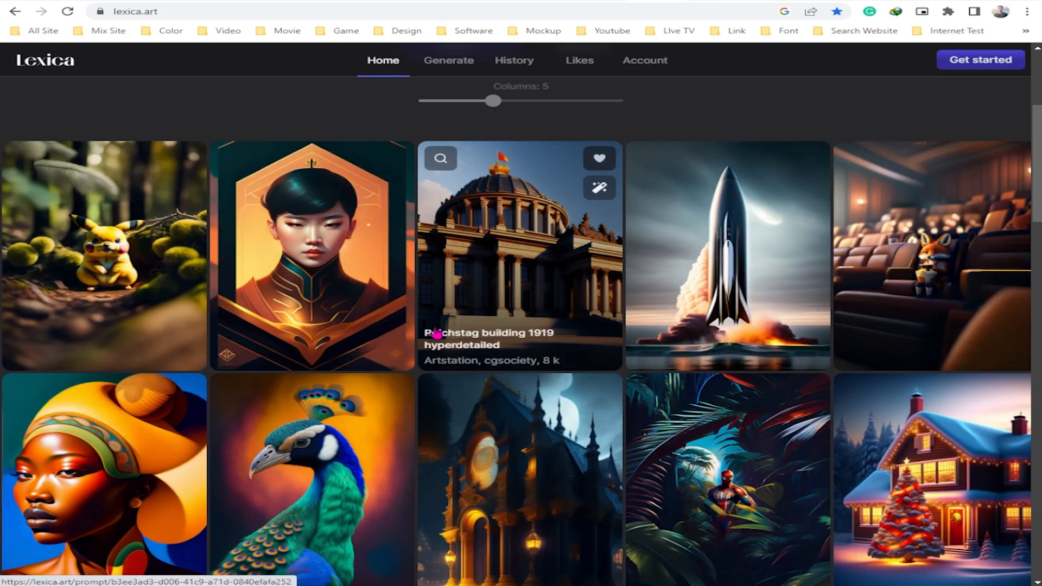
# Switch to the Lexica home page and examine the gallery of AI-generated images for possible character pictures
pyautogui.scroll(-3, 490, 299)
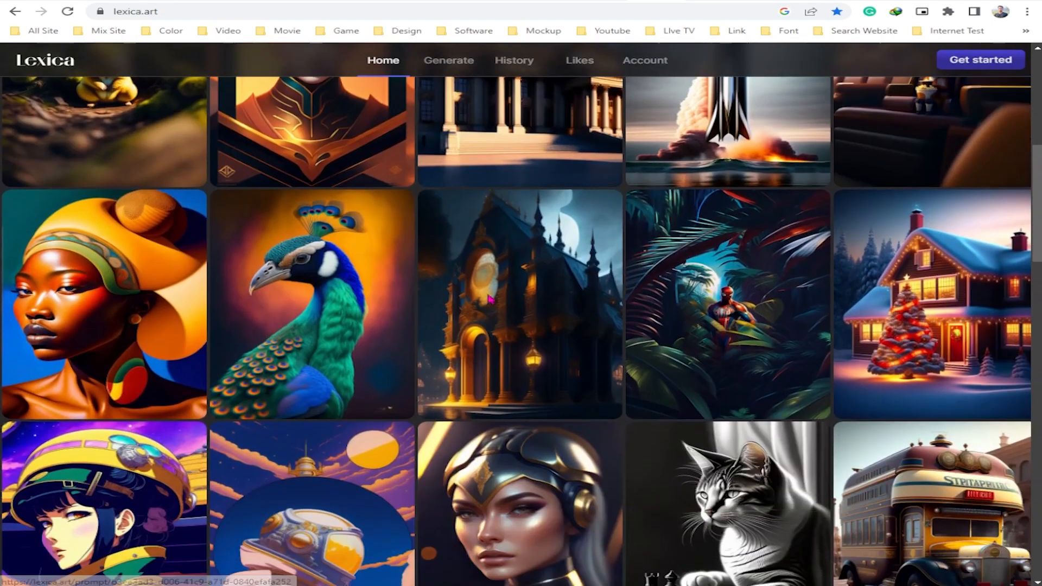
pyautogui.scroll(2, 582, 384)
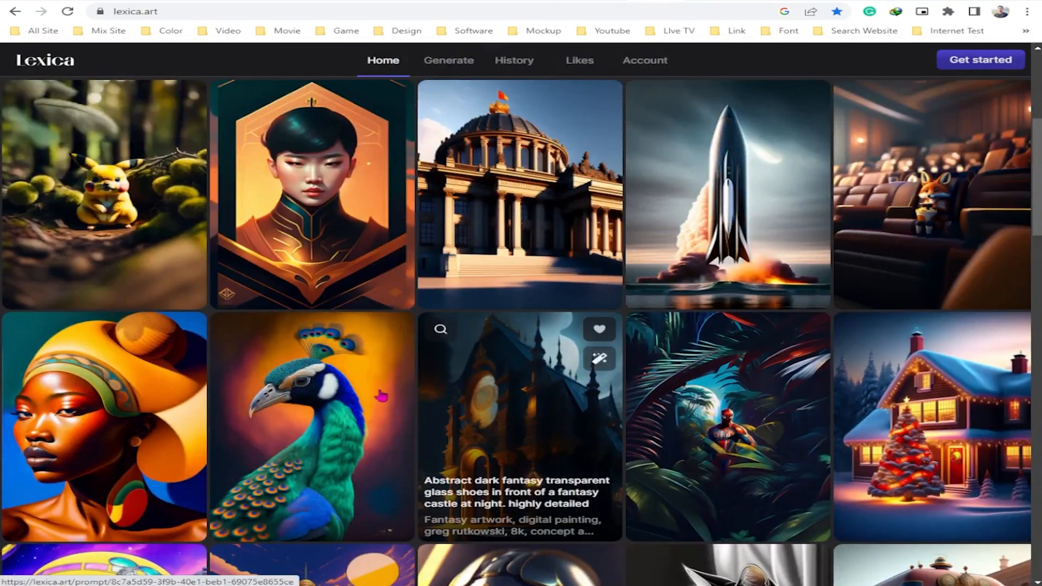
pyautogui.scroll(-2, 347, 388)
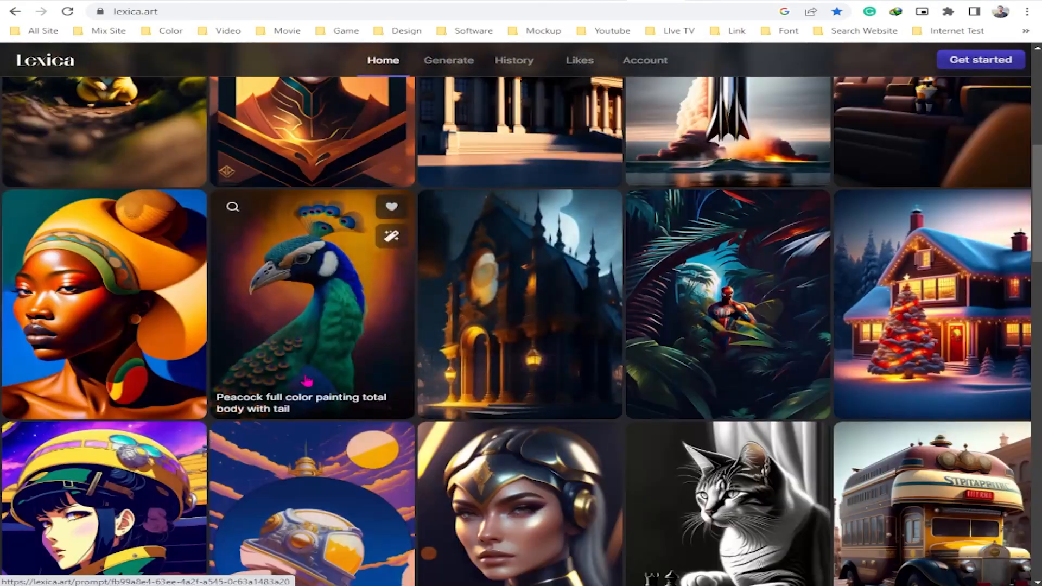
pyautogui.scroll(3, 307, 382)
pyautogui.scroll(-2, 331, 366)
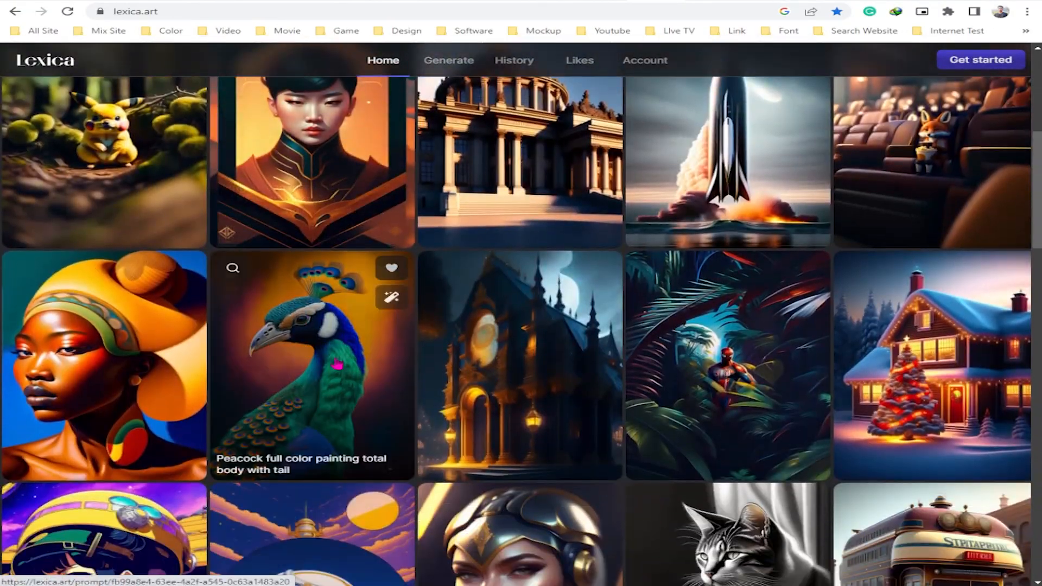
pyautogui.scroll(2, 339, 367)
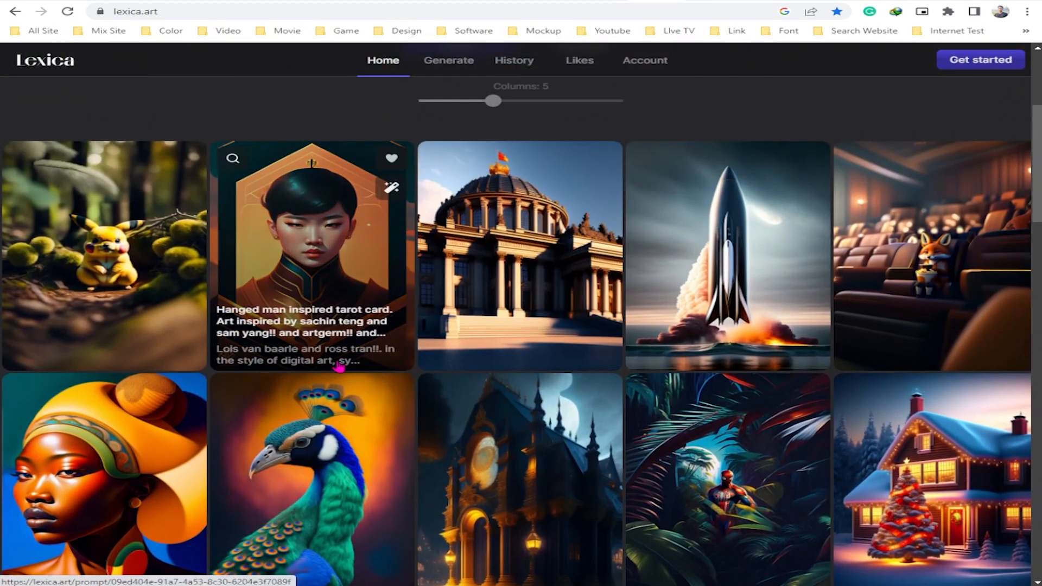
pyautogui.scroll(-4, 339, 368)
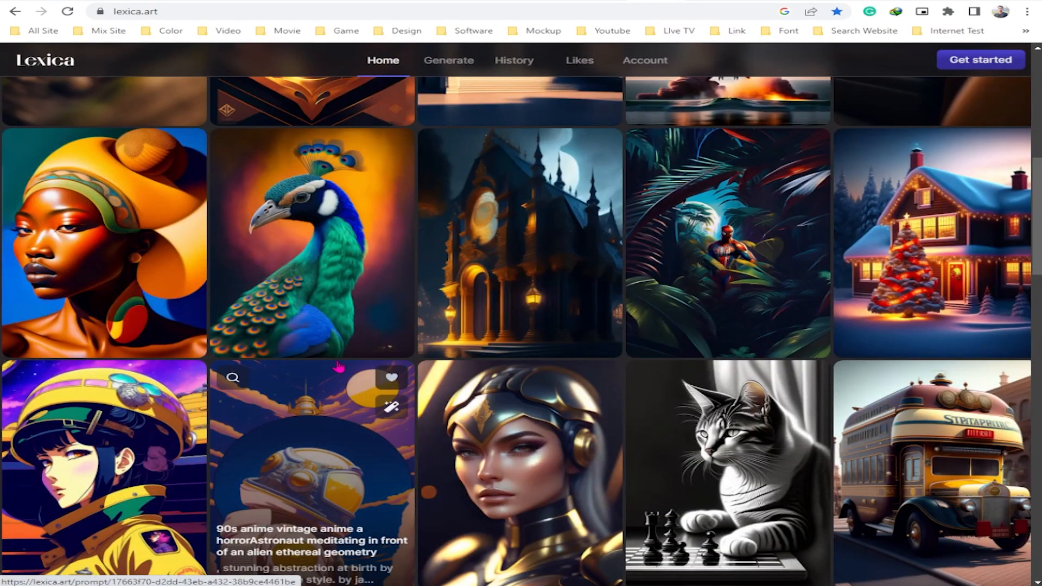
pyautogui.scroll(-1, 314, 353)
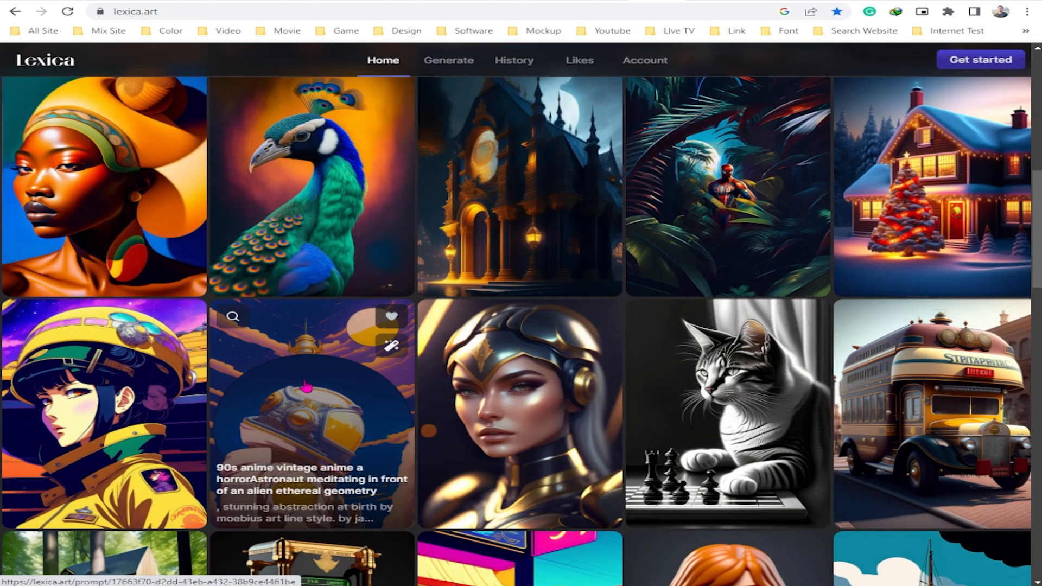
pyautogui.scroll(-3, 307, 386)
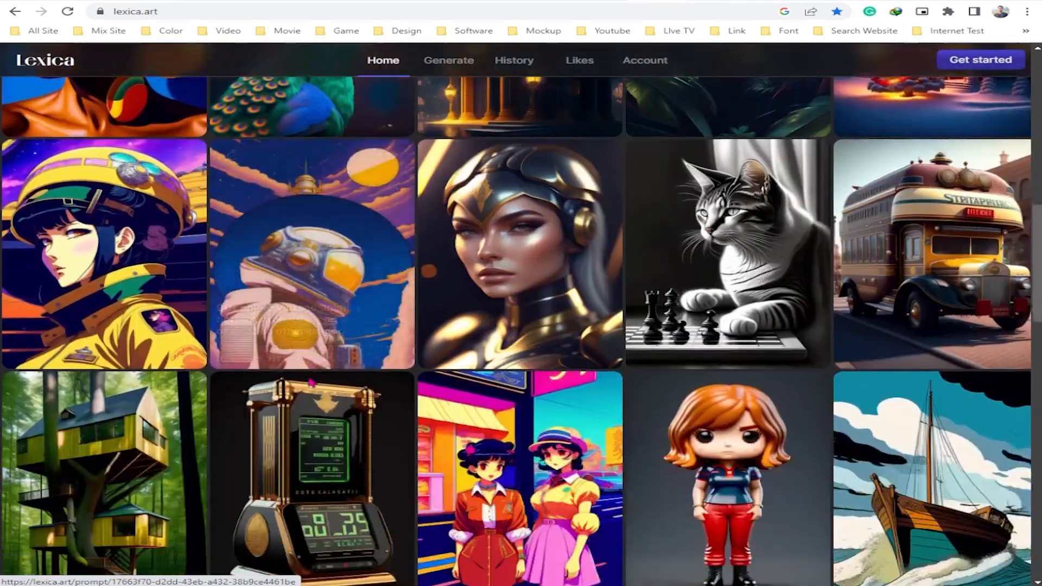
pyautogui.scroll(9, 309, 374)
pyautogui.scroll(1, 309, 371)
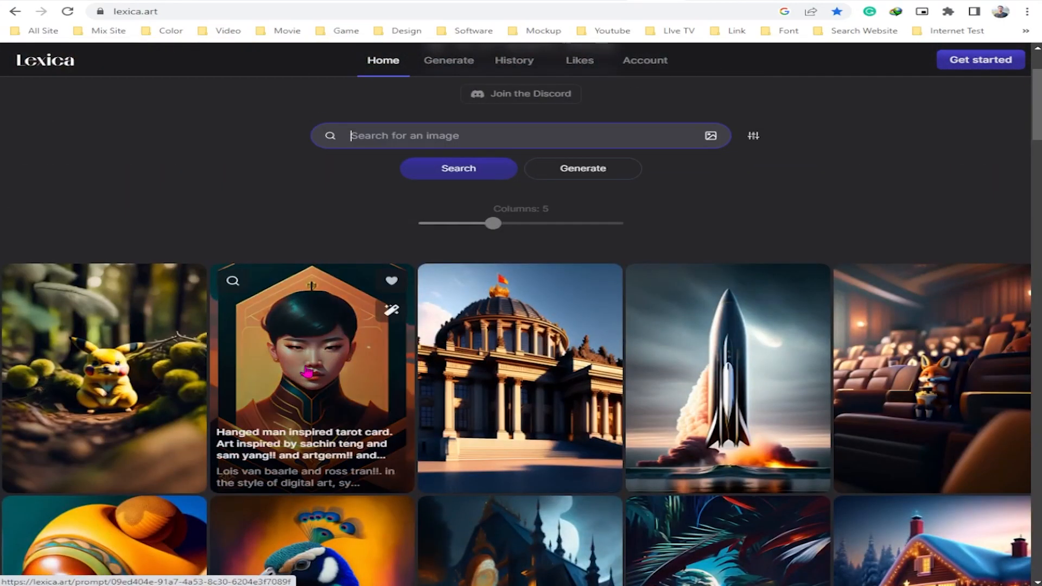